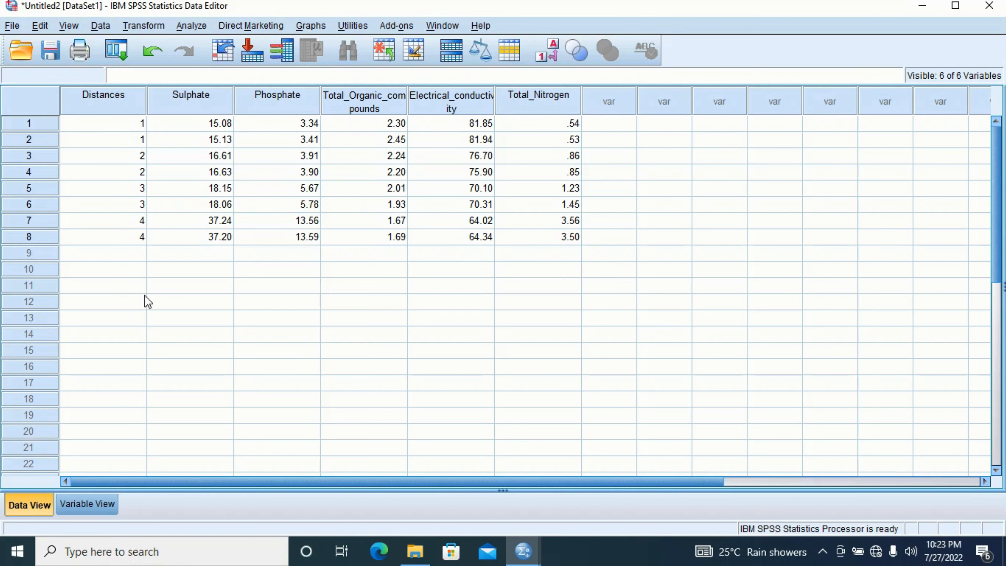
- Rename the Distances variable to Group in the variable definitions
{"action": "left_click", "coordinate": [88, 507]}
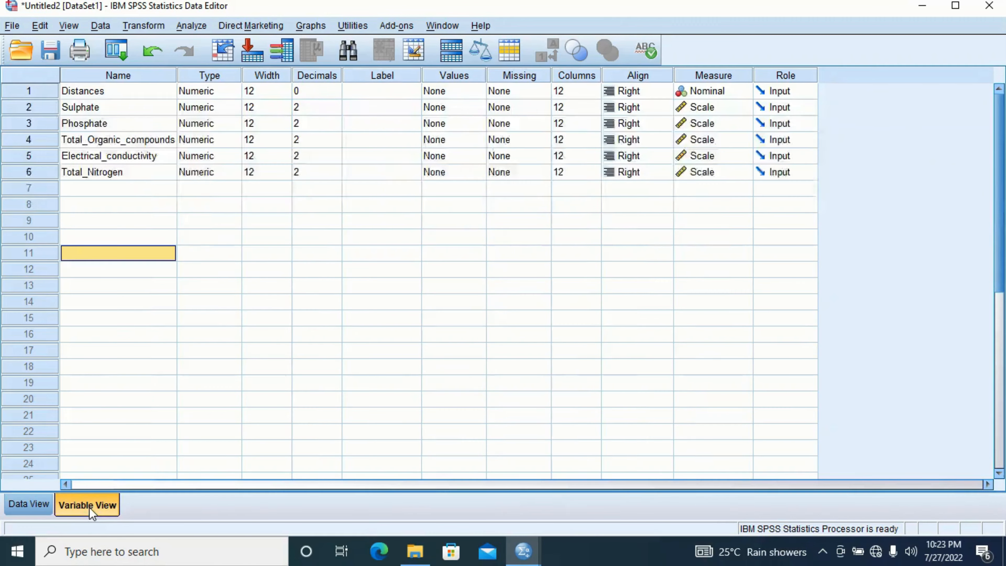
{"action": "left_click", "coordinate": [111, 92]}
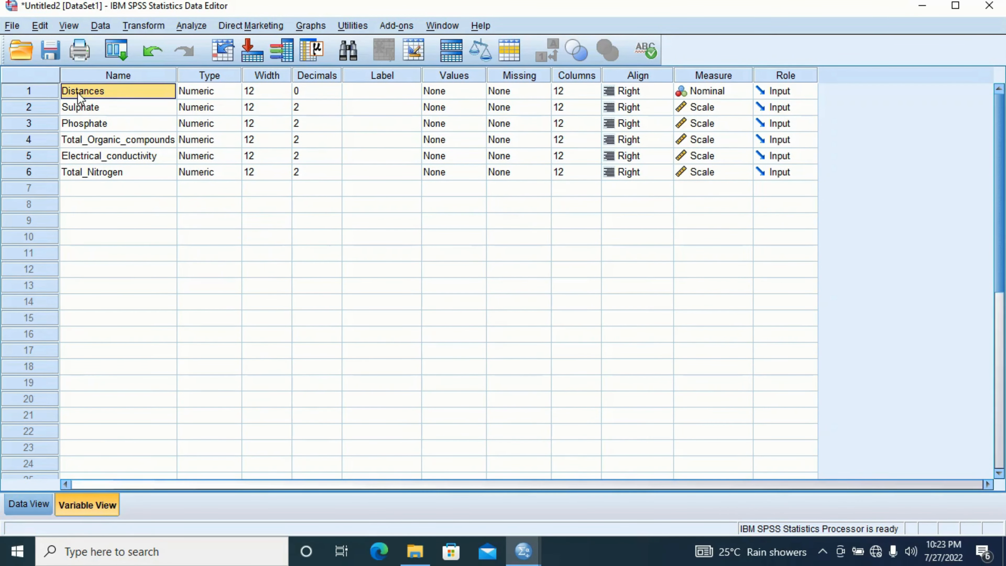
{"action": "left_click", "coordinate": [114, 88]}
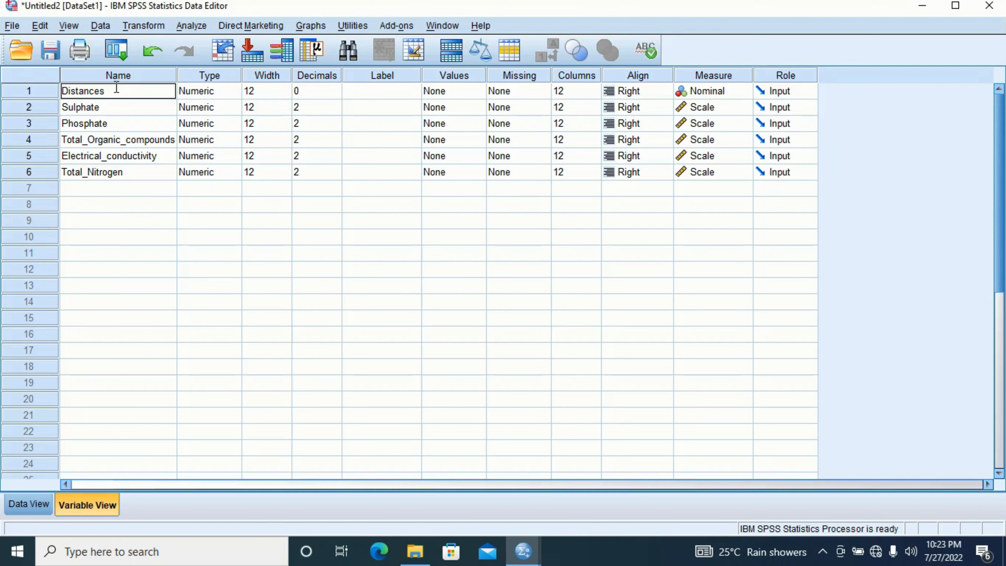
{"action": "left_click_drag", "start_coordinate": [114, 91], "coordinate": [46, 98]}
{"action": "type", "text": "Group"}
{"action": "left_click", "coordinate": [140, 282]}
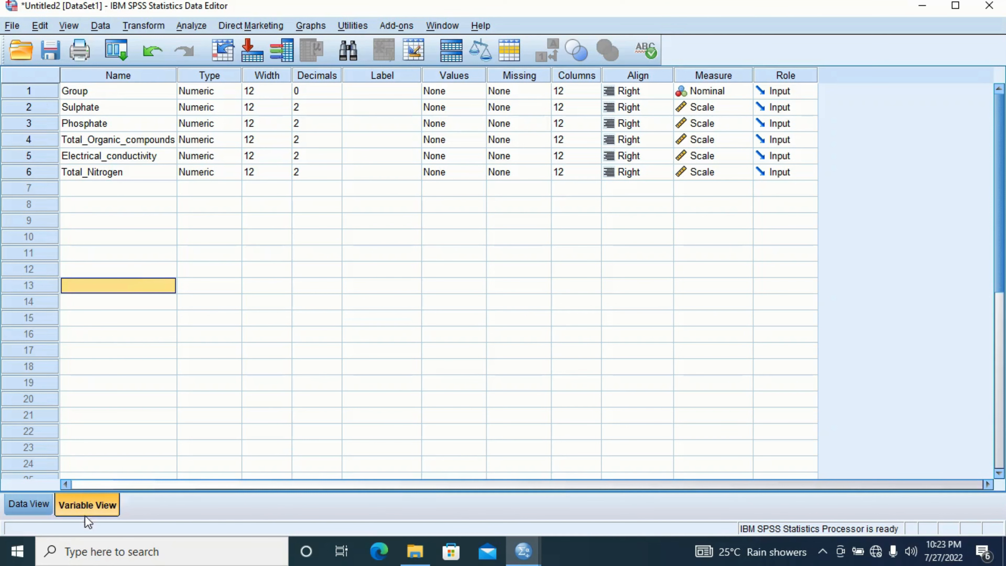
- Check the Group column in the data against the variable definitions, ending on the variable definitions
{"action": "left_click", "coordinate": [40, 508]}
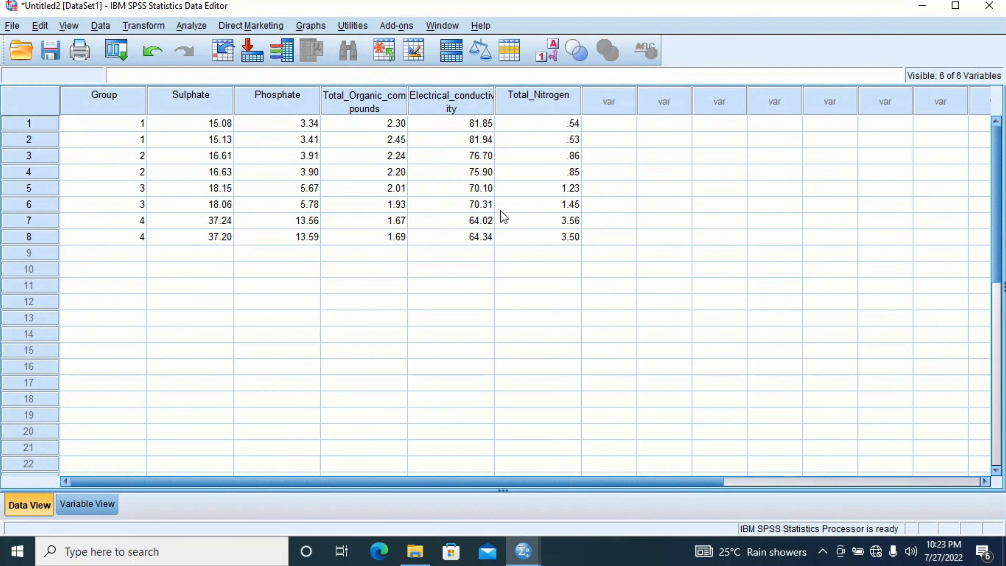
{"action": "left_click", "coordinate": [90, 503]}
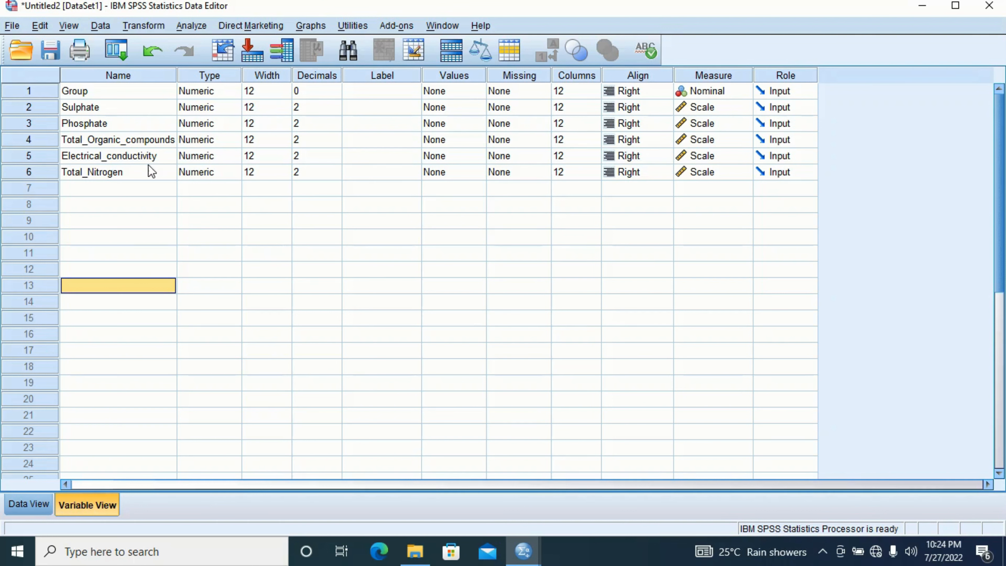
{"action": "left_click", "coordinate": [16, 511]}
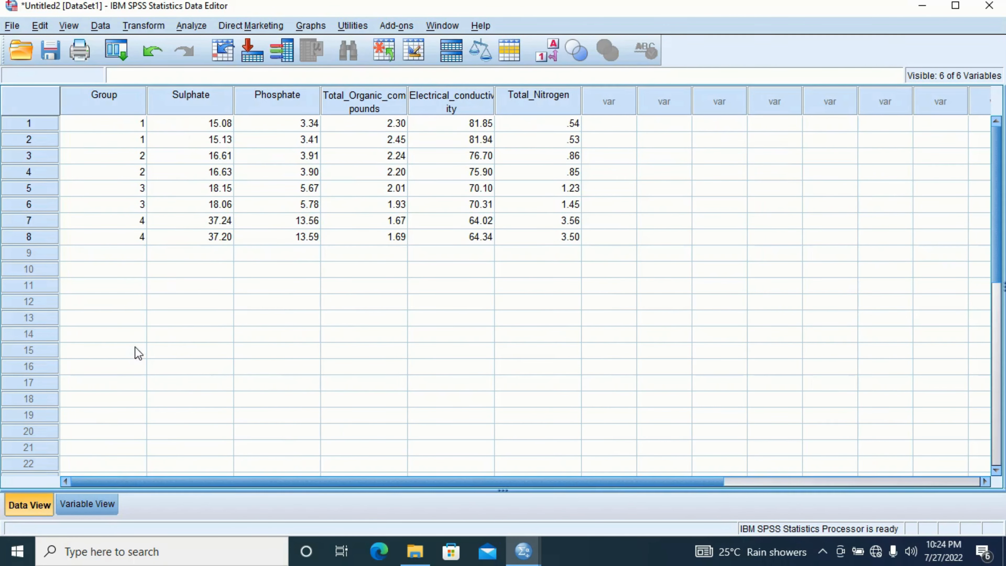
{"action": "left_click", "coordinate": [85, 505]}
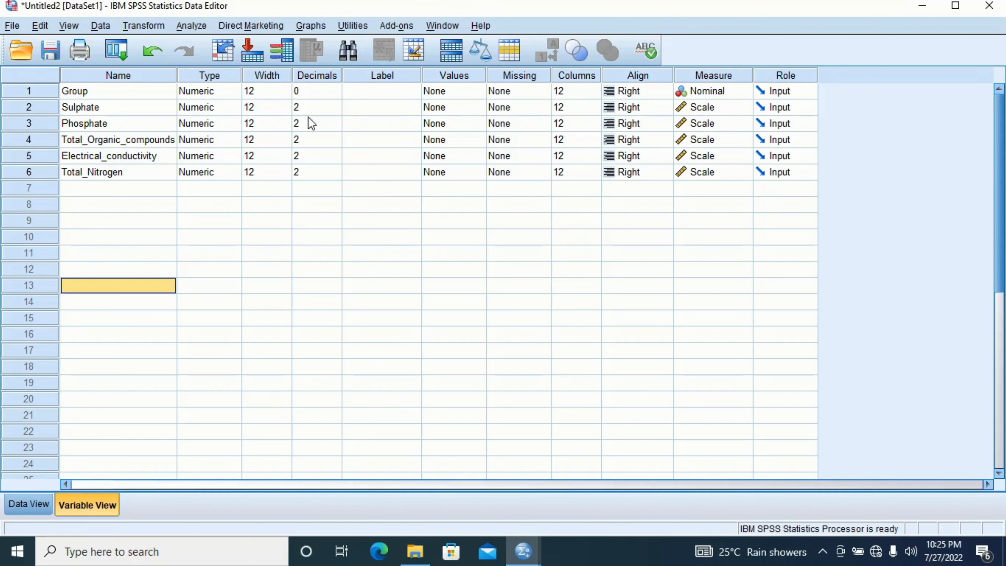
{"action": "left_click", "coordinate": [477, 92]}
{"action": "left_click", "coordinate": [479, 93]}
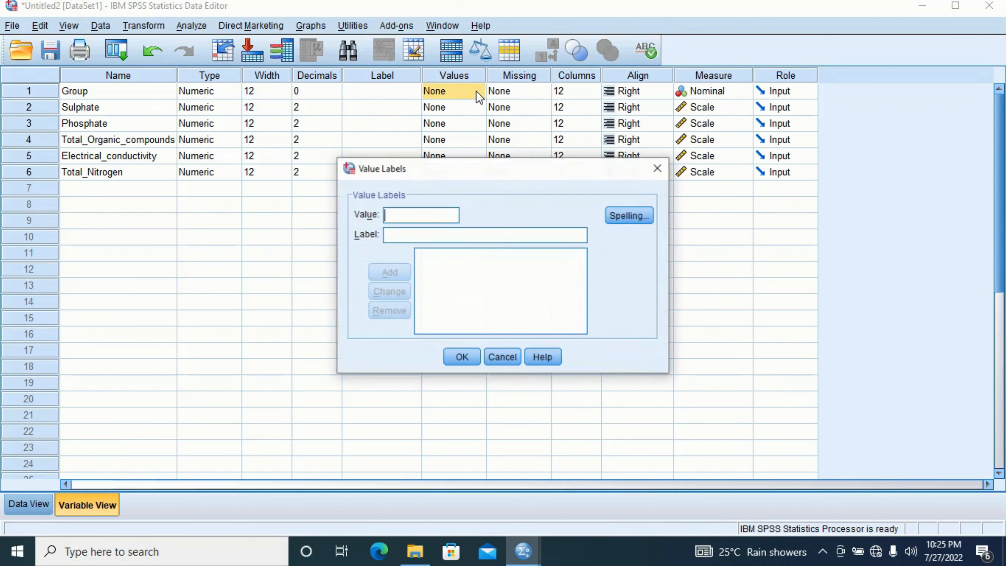
{"action": "left_click", "coordinate": [658, 168]}
{"action": "left_click", "coordinate": [274, 203]}
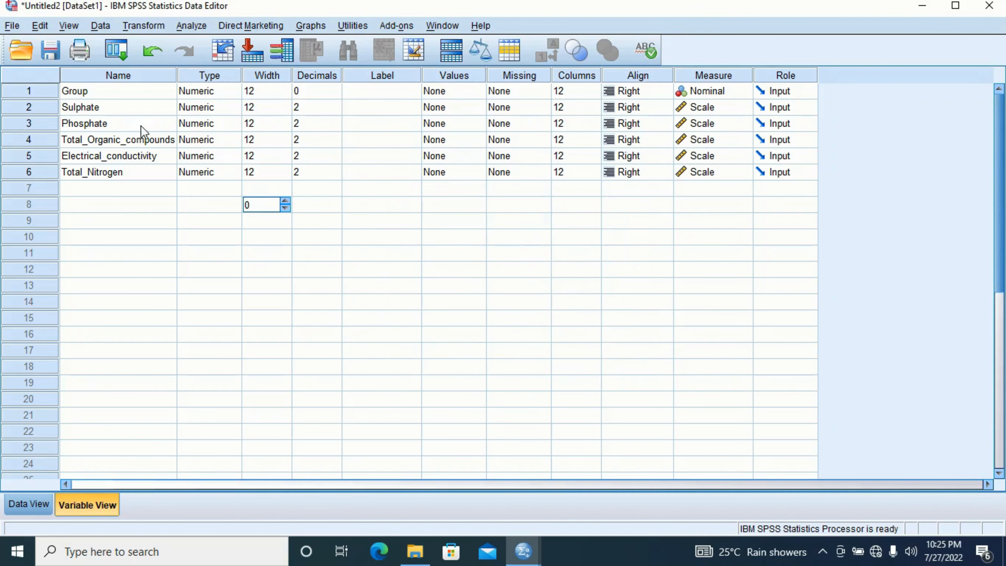
{"action": "left_click", "coordinate": [122, 93]}
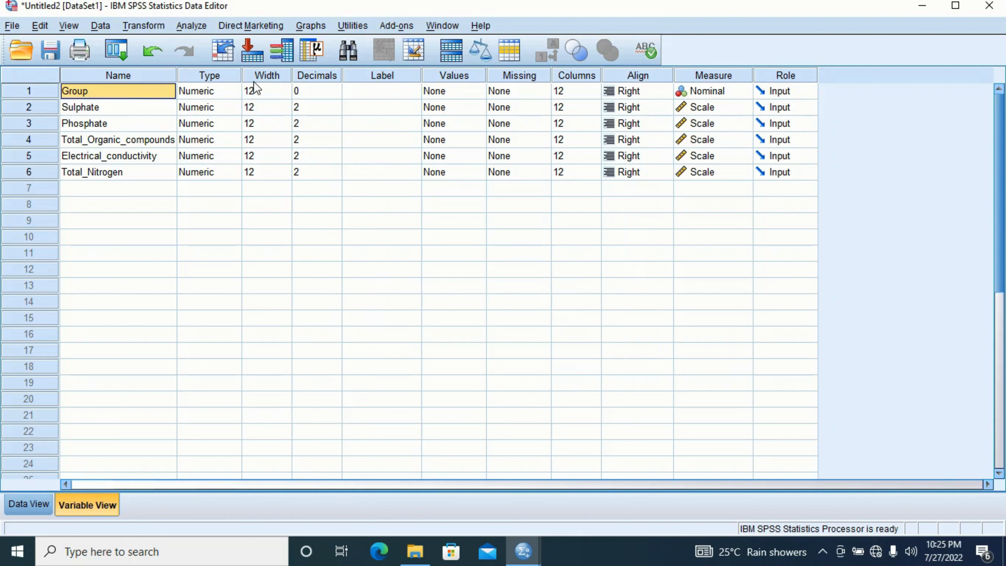
- Open the value labels of the Group variable and add the label "Group 1 = 100m" for value 1
{"action": "double_click", "coordinate": [474, 98]}
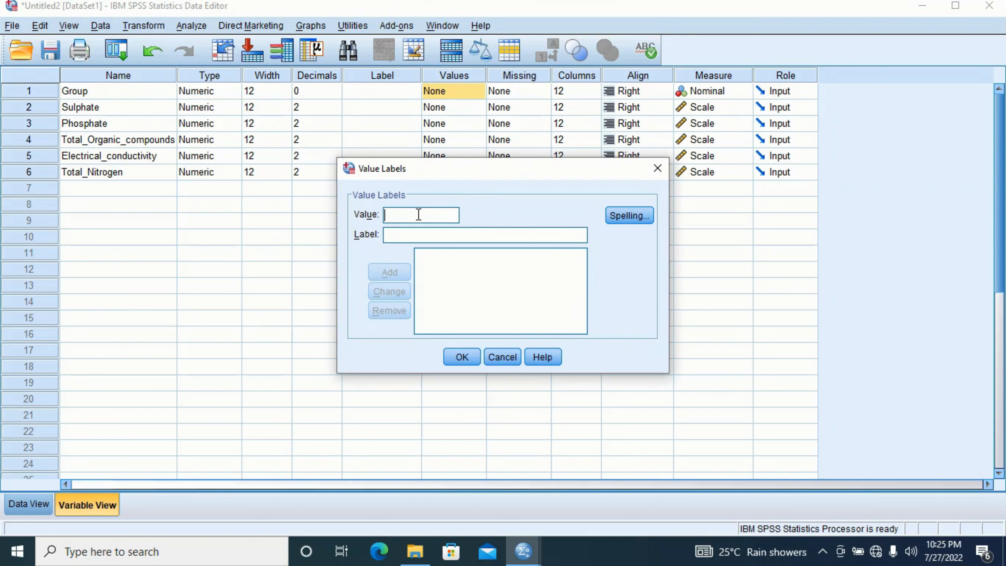
{"action": "type", "text": "1"}
{"action": "left_click", "coordinate": [397, 236]}
{"action": "type", "text": "gr"}
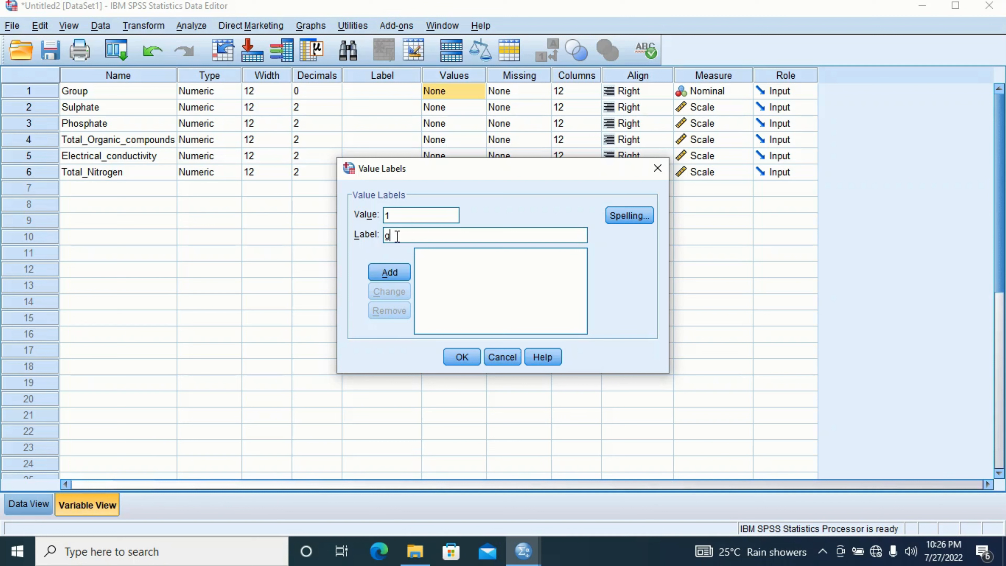
{"action": "key", "text": "BackSpace"}
{"action": "key", "text": "BackSpace"}
{"action": "type", "text": "Group"}
{"action": "type", "text": " = 100m"}
{"action": "left_click", "coordinate": [413, 236]}
{"action": "type", "text": "1"}
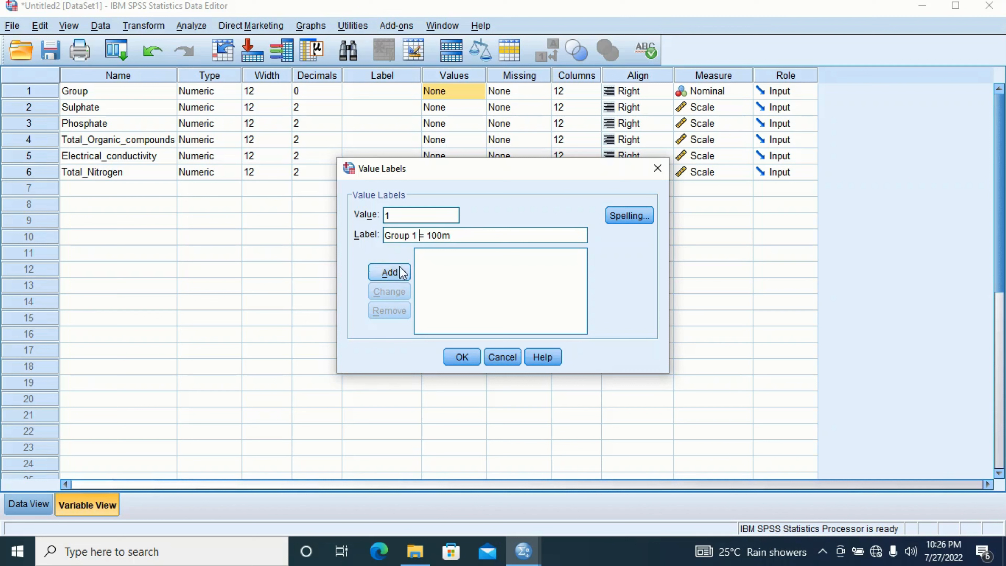
{"action": "left_click", "coordinate": [390, 273]}
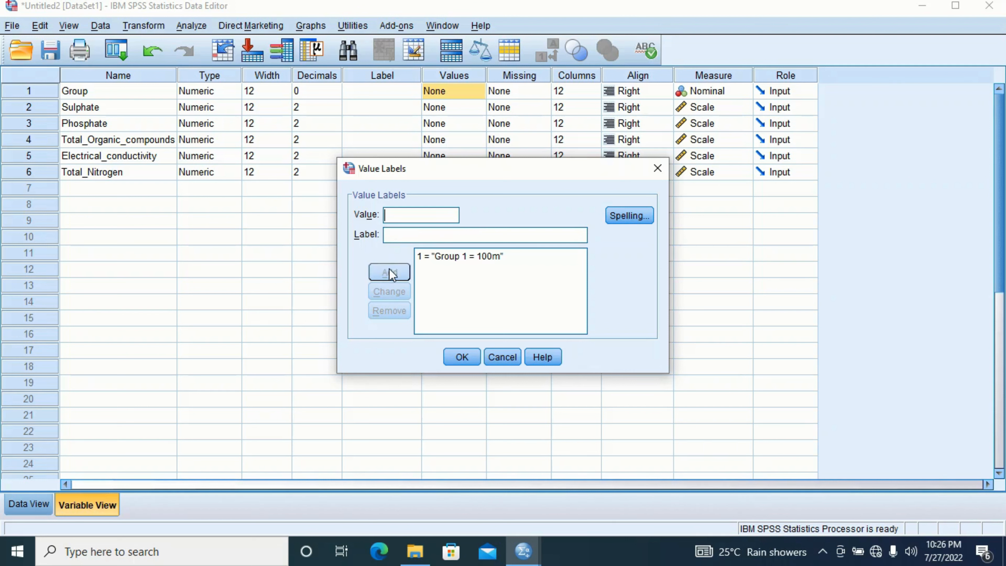
- Add the label "Group 2 = 200m" for value 2 of the Group variable
{"action": "left_click", "coordinate": [413, 215]}
{"action": "type", "text": "2"}
{"action": "left_click", "coordinate": [405, 238]}
{"action": "type", "text": "G"}
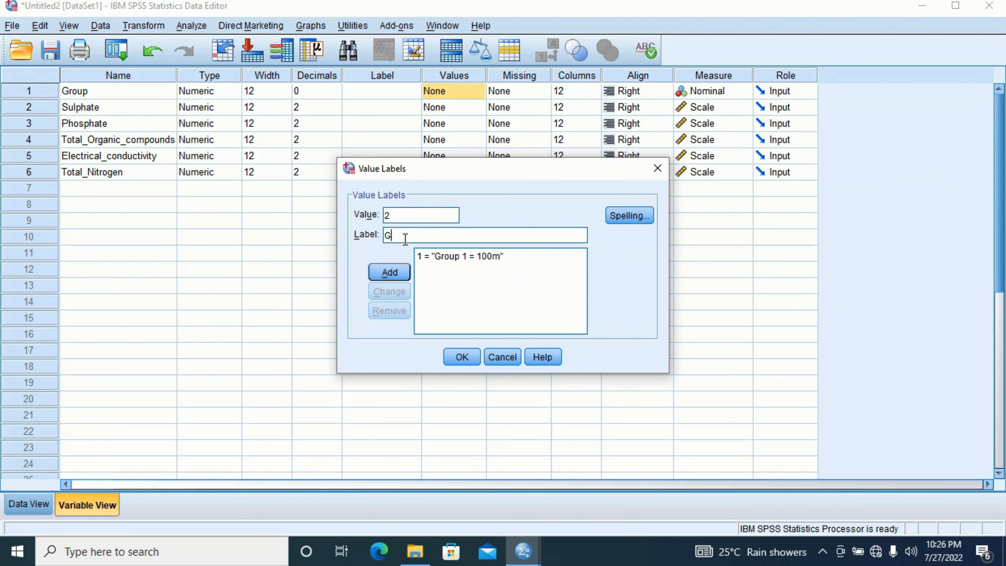
{"action": "type", "text": "roup 2 = 200m"}
{"action": "left_click", "coordinate": [403, 273]}
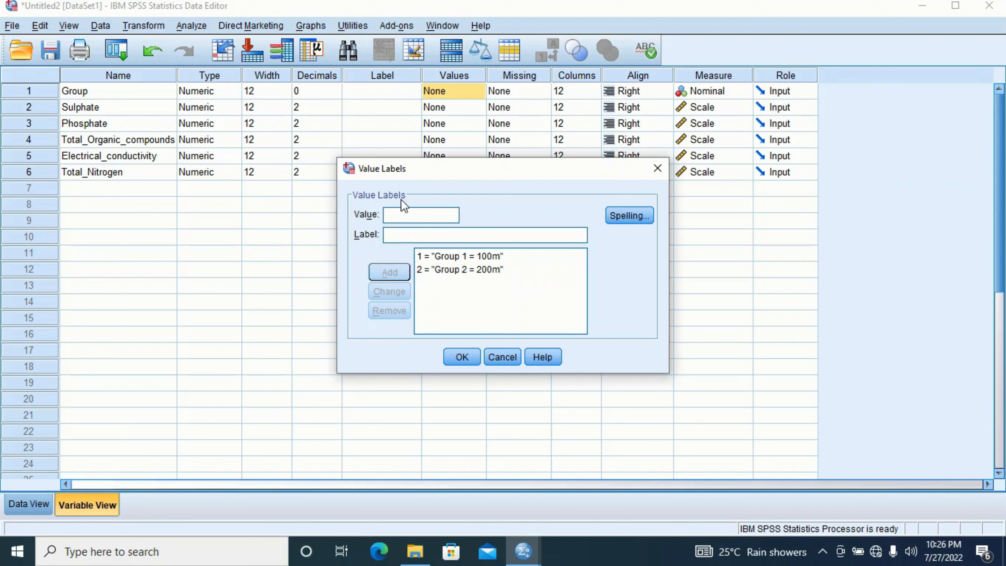
- Add the label "Group 3 = 300m" for value 3 of the Group variable
{"action": "type", "text": "3"}
{"action": "left_click", "coordinate": [403, 234]}
{"action": "type", "text": "Gro"}
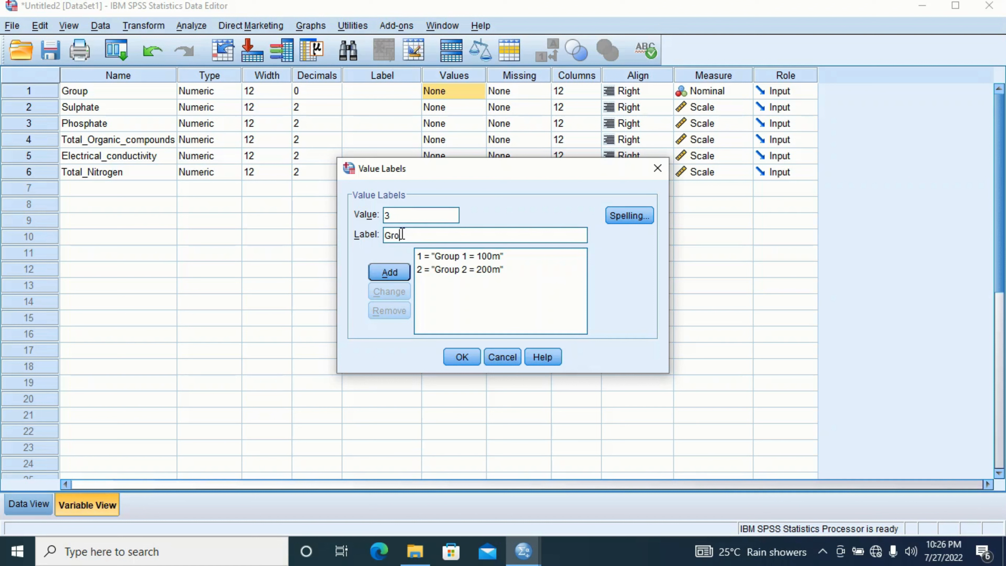
{"action": "type", "text": "up 3 = 300m"}
{"action": "left_click", "coordinate": [380, 277]}
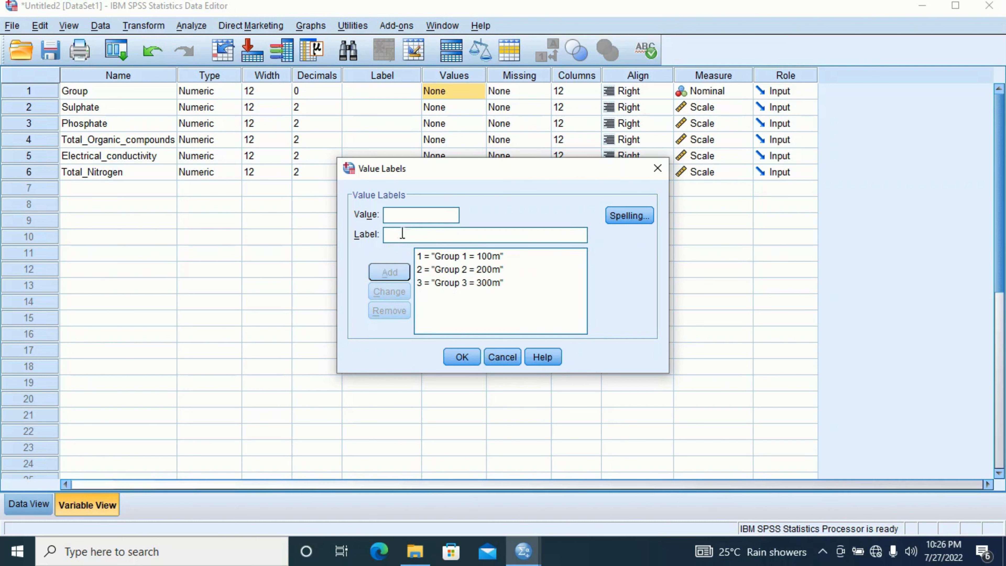
- Add the label "Group 4 = control" for value 4 of the Group variable
{"action": "type", "text": "4"}
{"action": "left_click", "coordinate": [405, 230]}
{"action": "type", "text": "Groum"}
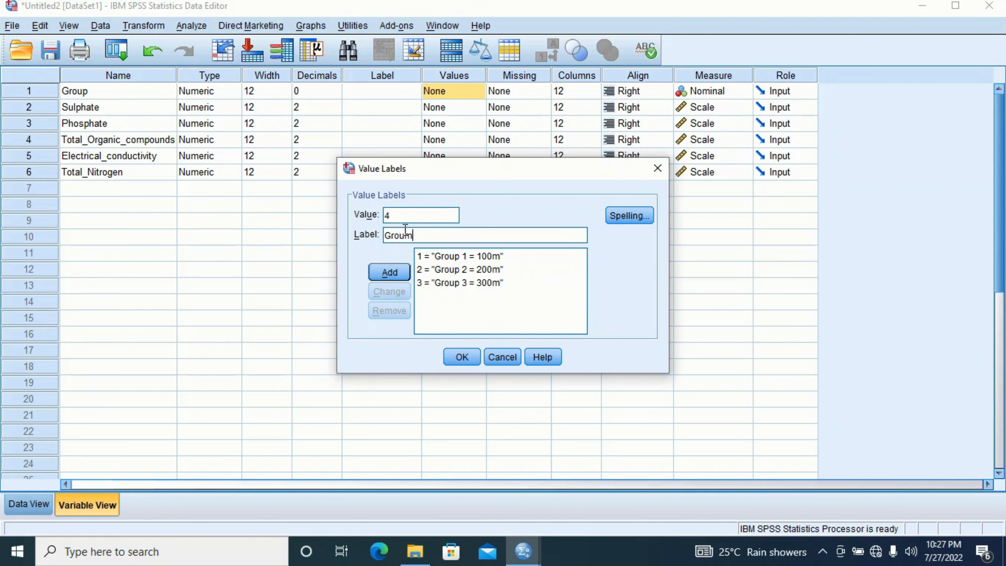
{"action": "key", "text": "BackSpace"}
{"action": "type", "text": "p 4 = control"}
{"action": "left_click", "coordinate": [394, 277]}
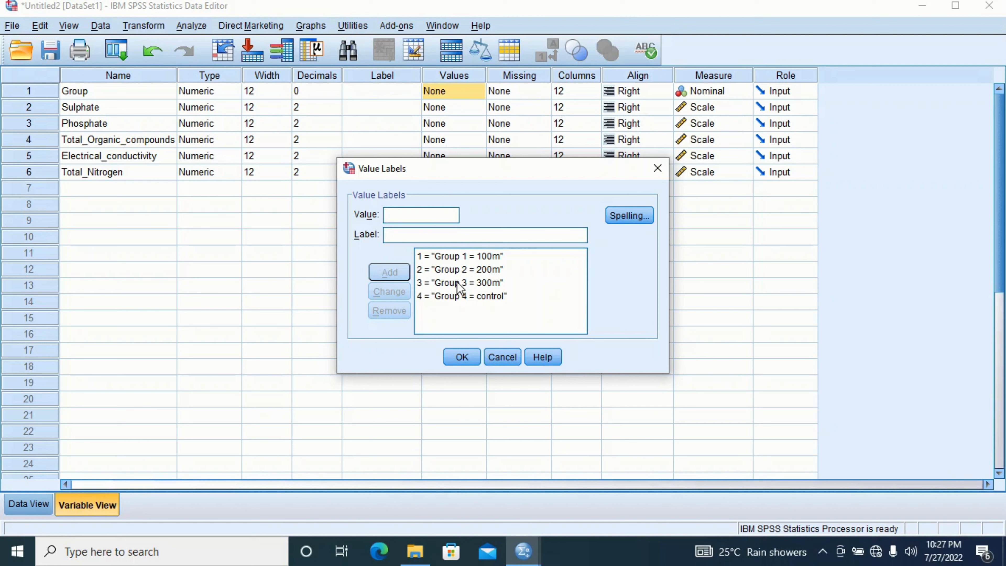
- Change the existing label of value 2 to "Group 22 = 200m"
{"action": "left_click", "coordinate": [471, 270]}
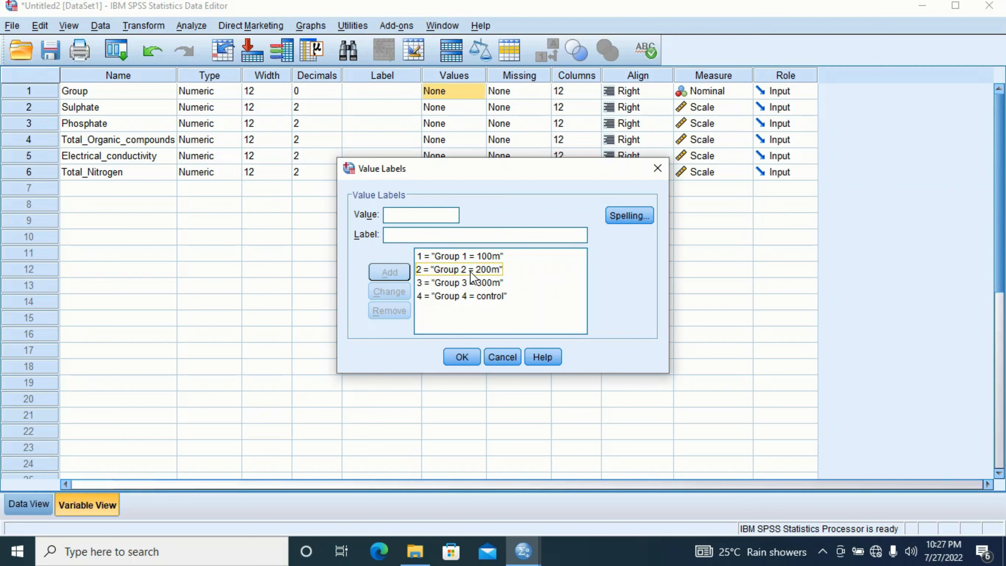
{"action": "left_click", "coordinate": [565, 305]}
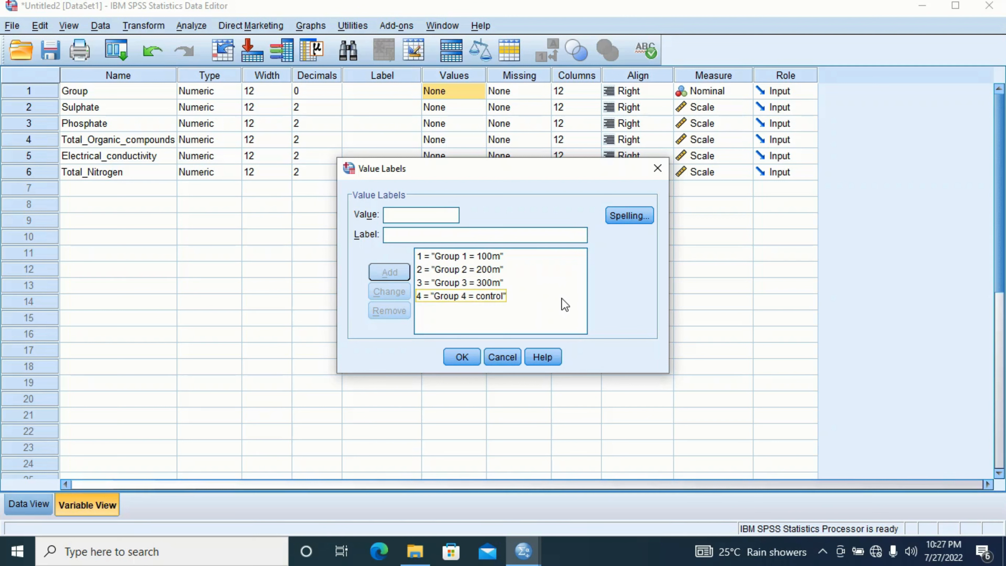
{"action": "left_click", "coordinate": [493, 272]}
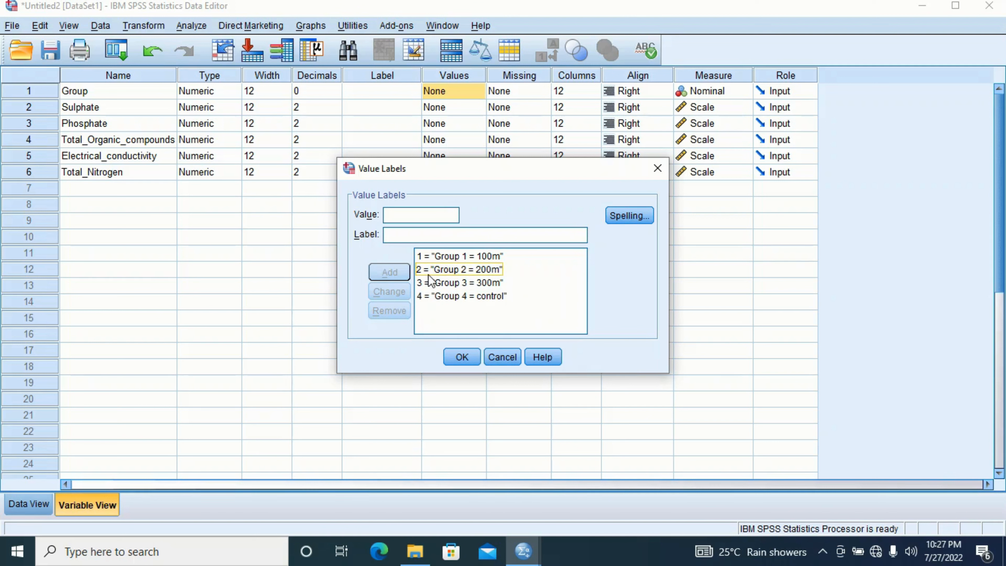
{"action": "left_click", "coordinate": [471, 270]}
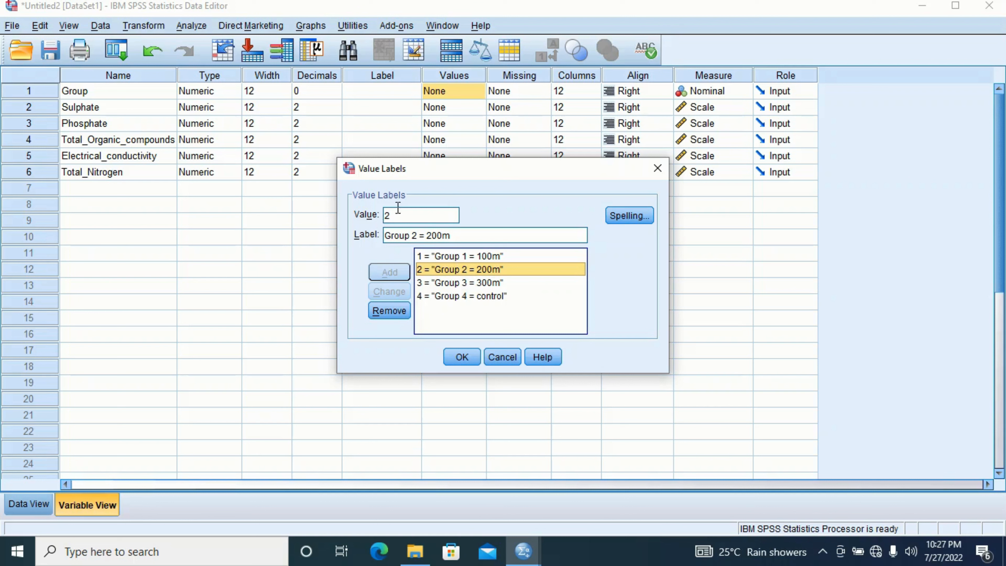
{"action": "left_click", "coordinate": [416, 235]}
{"action": "type", "text": "2"}
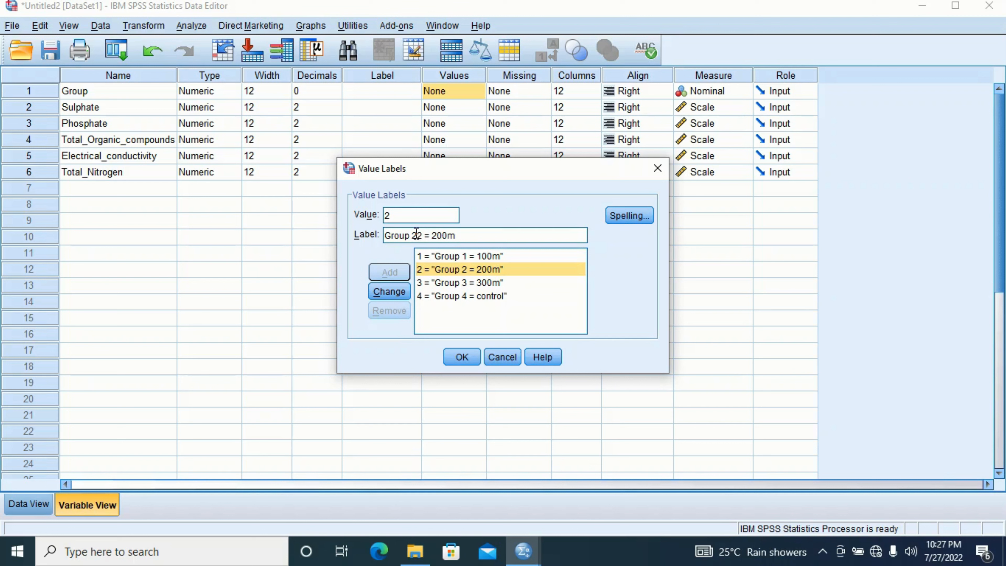
{"action": "left_click", "coordinate": [395, 292]}
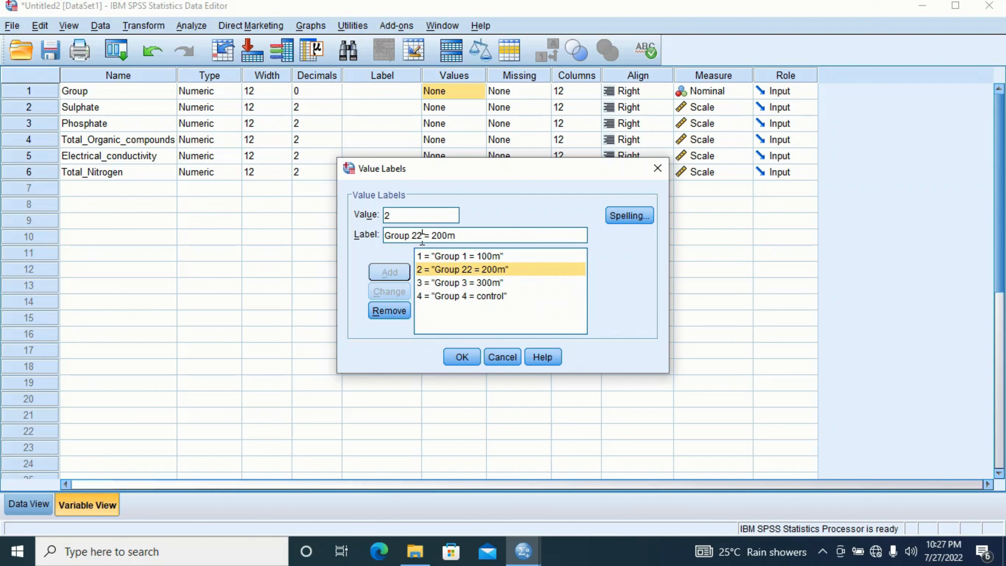
- Change the label of value 2 back to "Group 2 = 200m" and accept the Group variable's value labels
{"action": "key", "text": "BackSpace"}
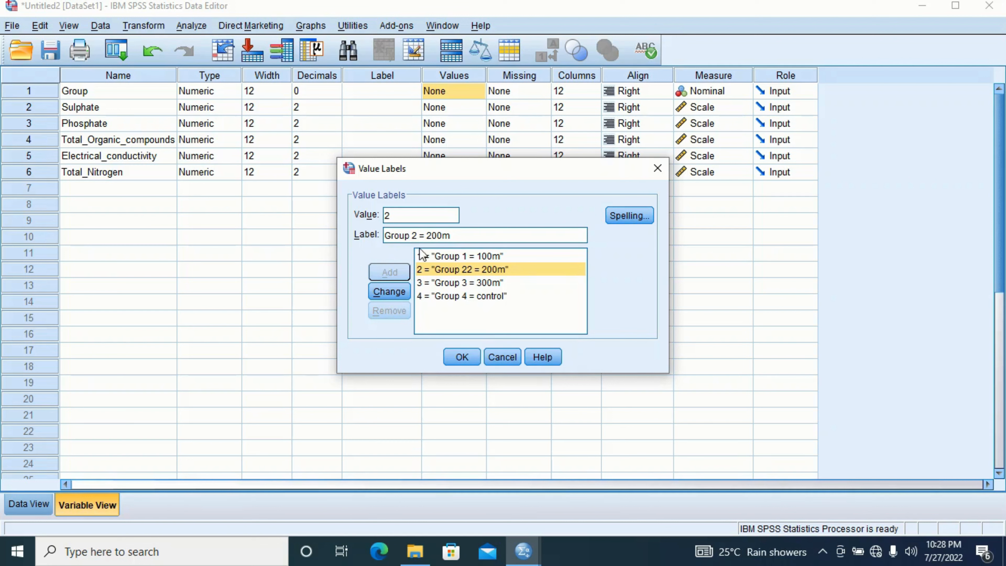
{"action": "left_click", "coordinate": [393, 294]}
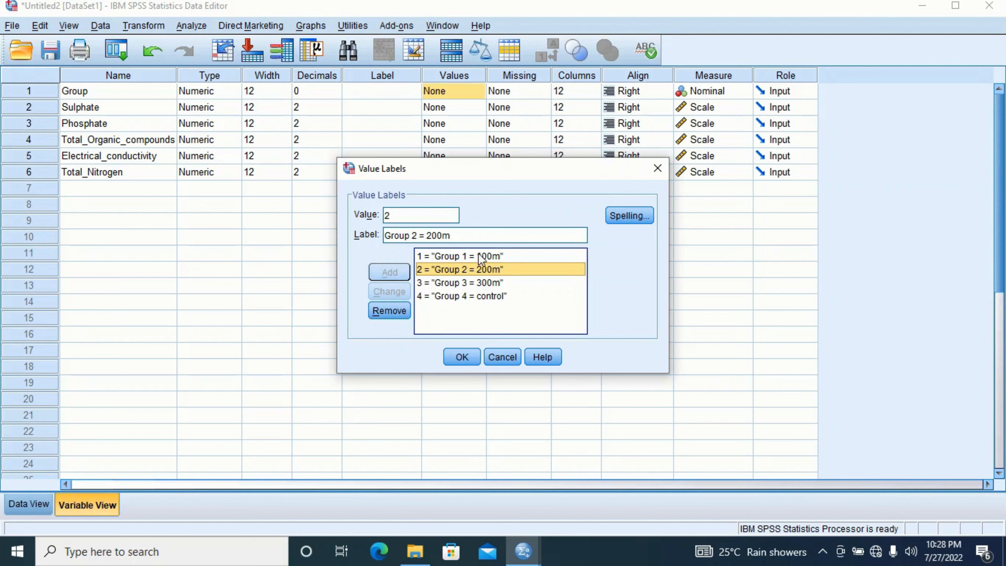
{"action": "left_click", "coordinate": [460, 355]}
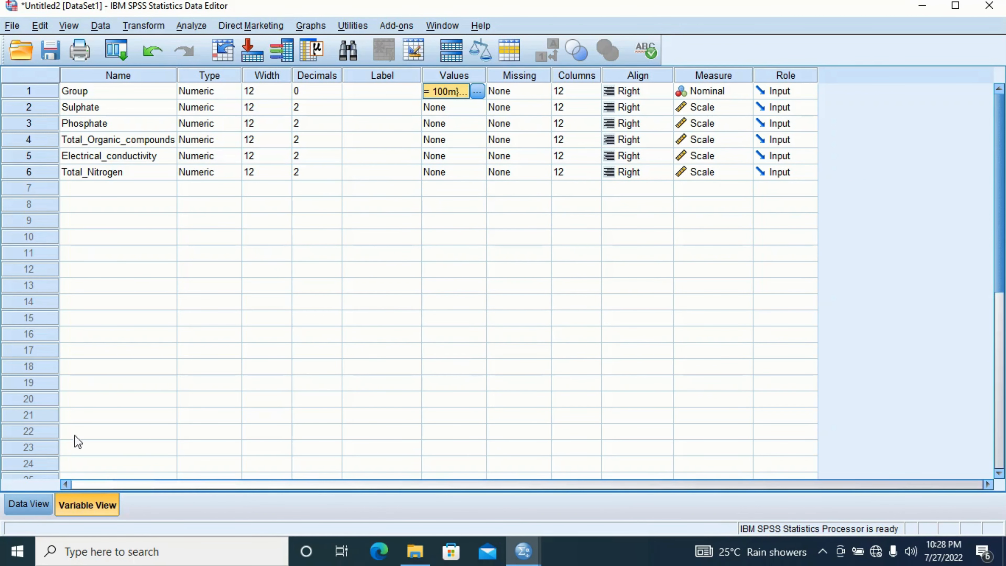
- Display value labels instead of numeric codes in the data and widen the Group column
{"action": "left_click", "coordinate": [26, 507]}
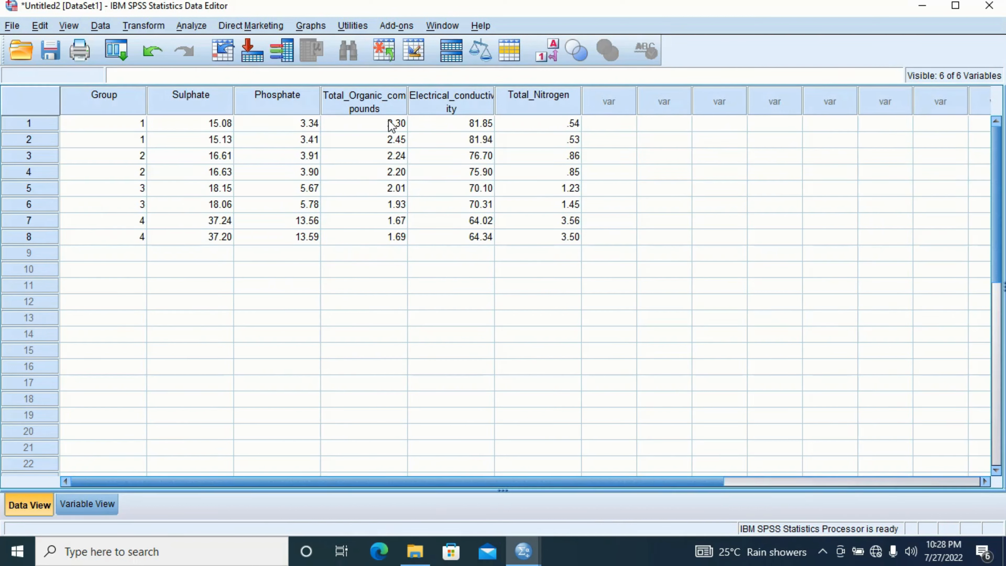
{"action": "left_click", "coordinate": [554, 50]}
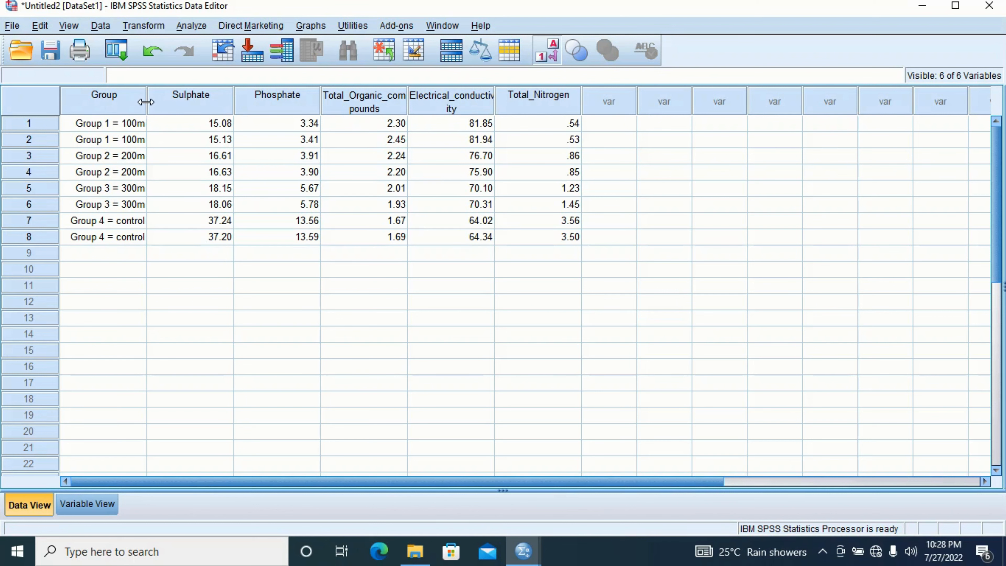
{"action": "left_click_drag", "start_coordinate": [146, 102], "coordinate": [187, 119]}
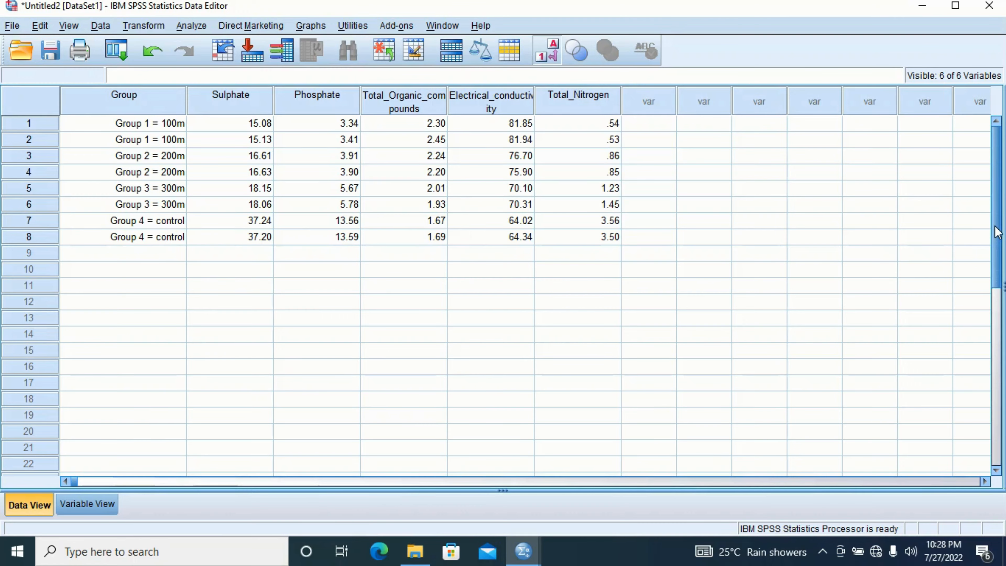
{"action": "left_click_drag", "start_coordinate": [998, 232], "coordinate": [1000, 174]}
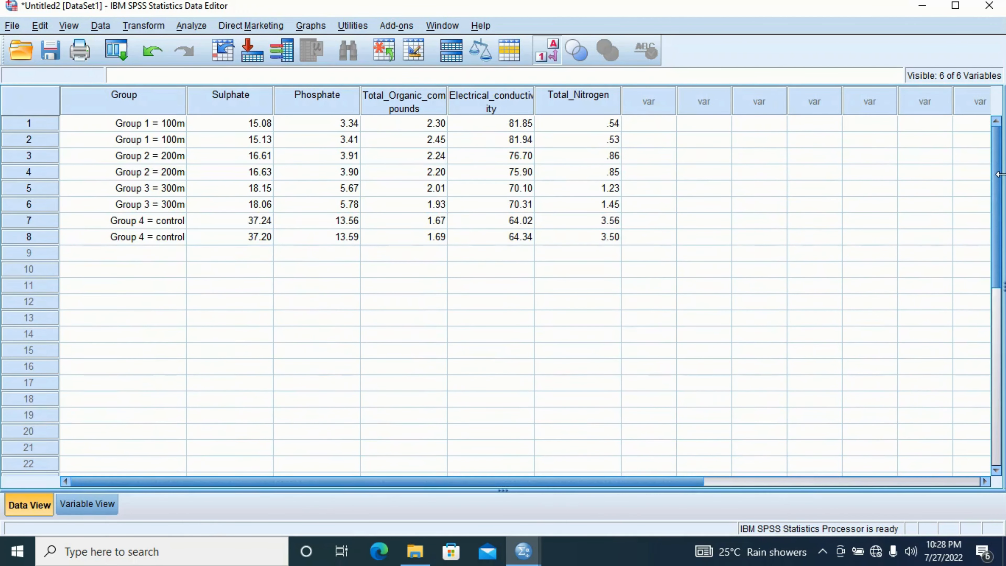